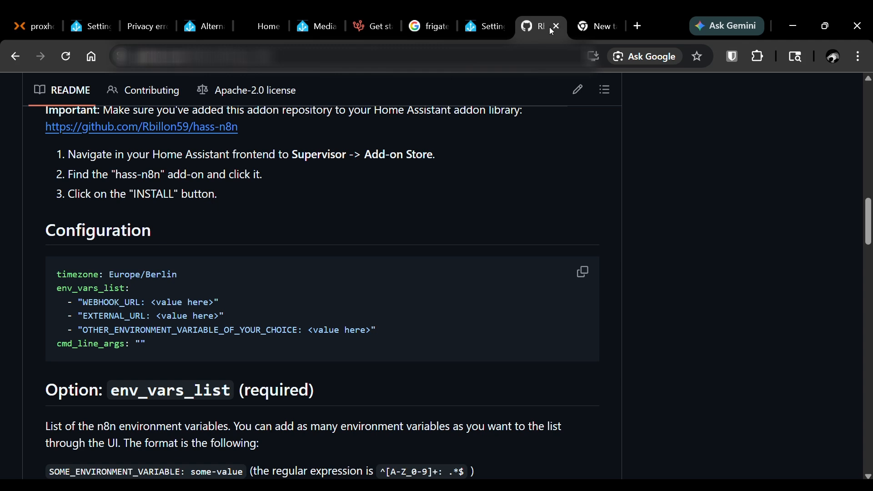
# - Close the GitHub README tab and search Google for "N8N homeassistant ADD ON"
pyautogui.click(556, 25)
pyautogui.click(496, 52)
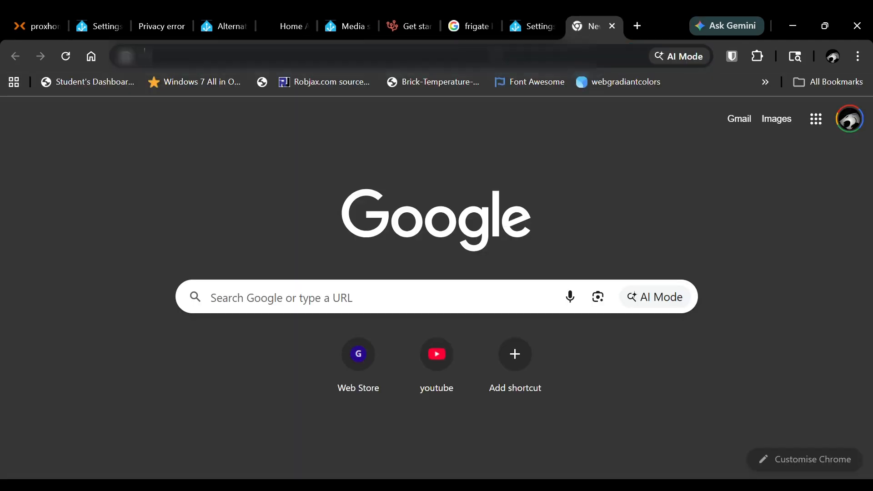
pyautogui.write('n8n')
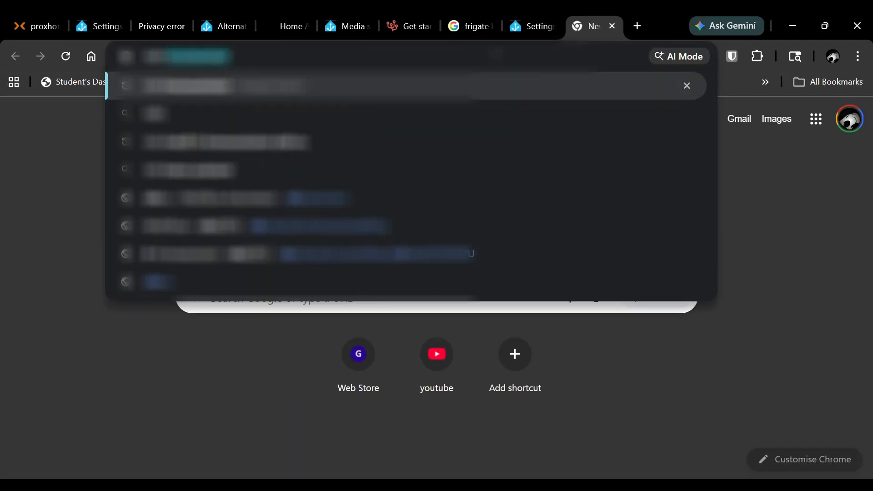
pyautogui.press('Return')
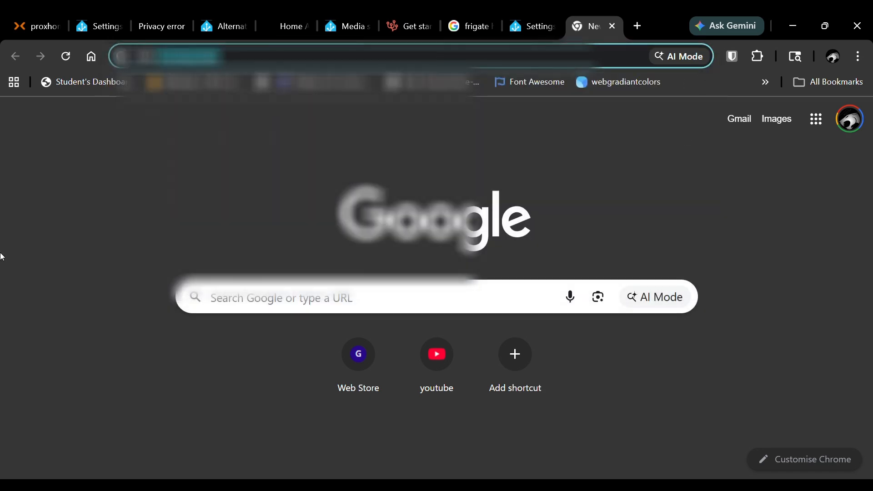
pyautogui.click(307, 301)
pyautogui.write('N8N homeassistant')
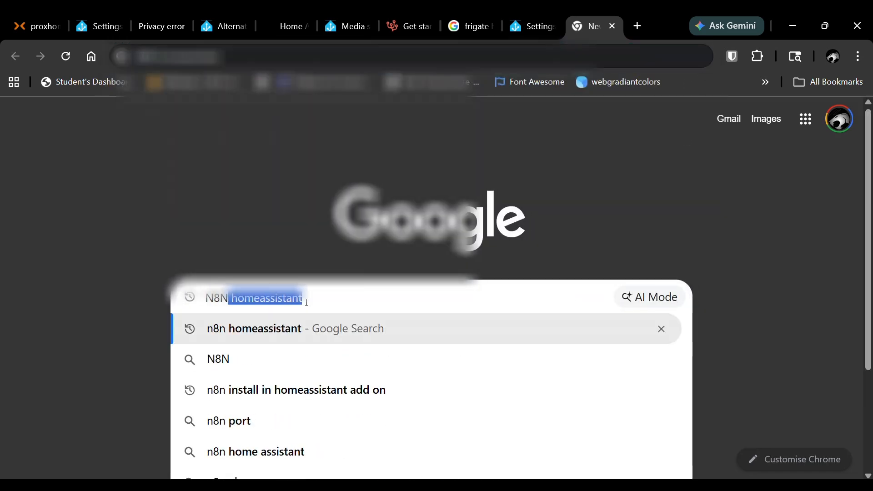
pyautogui.press('Right')
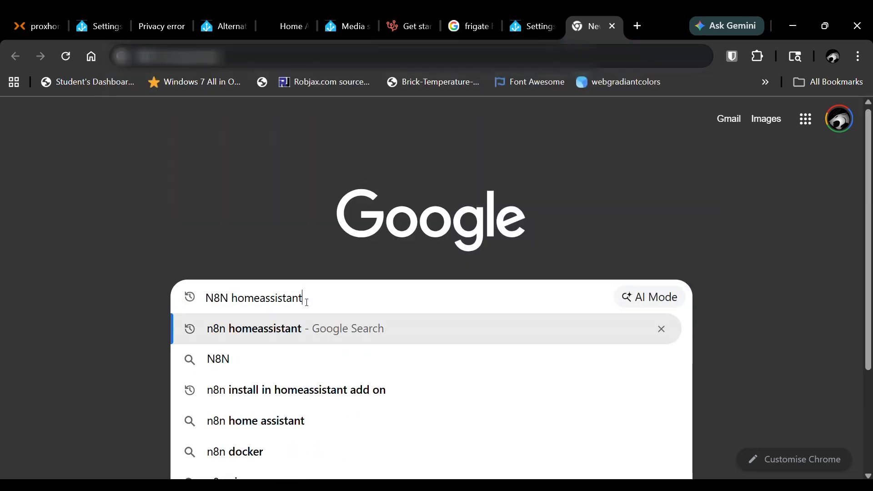
pyautogui.write('A')
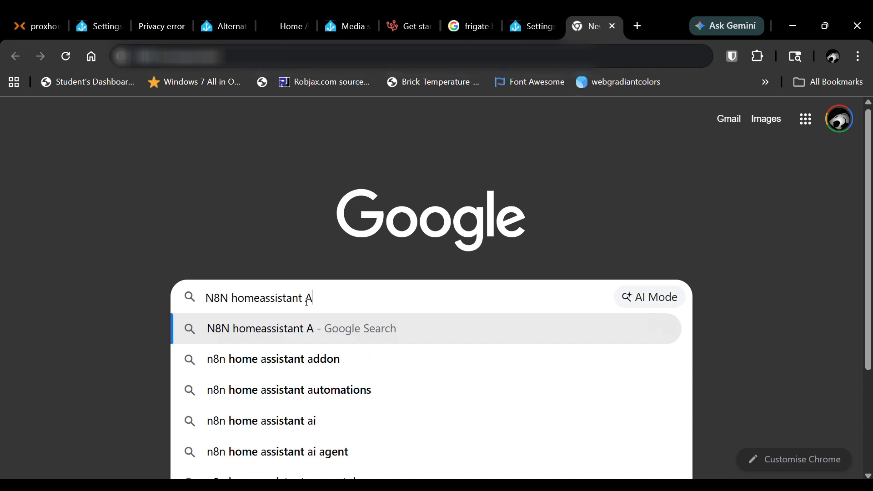
pyautogui.write('DD ON')
pyautogui.press('Return')
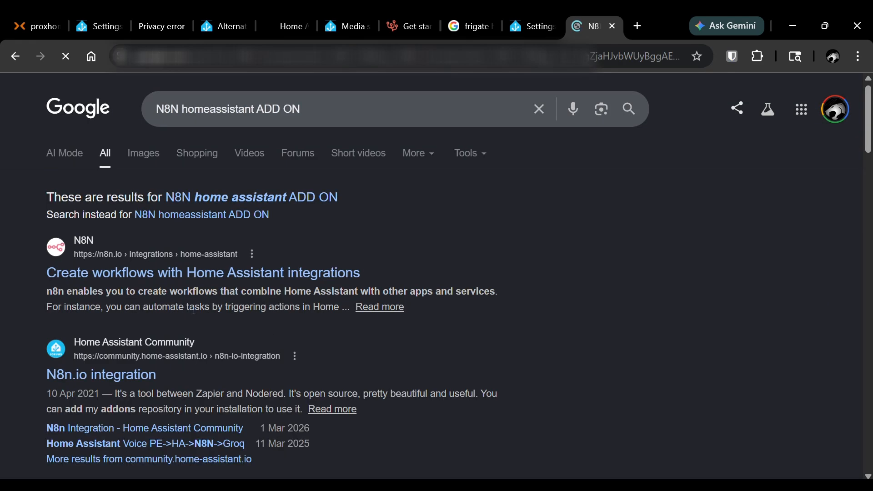
# - Open the Rbillon59/hass-n8n GitHub repository from the search results and copy its HTTPS clone URL
pyautogui.scroll(-3, 150, 280)
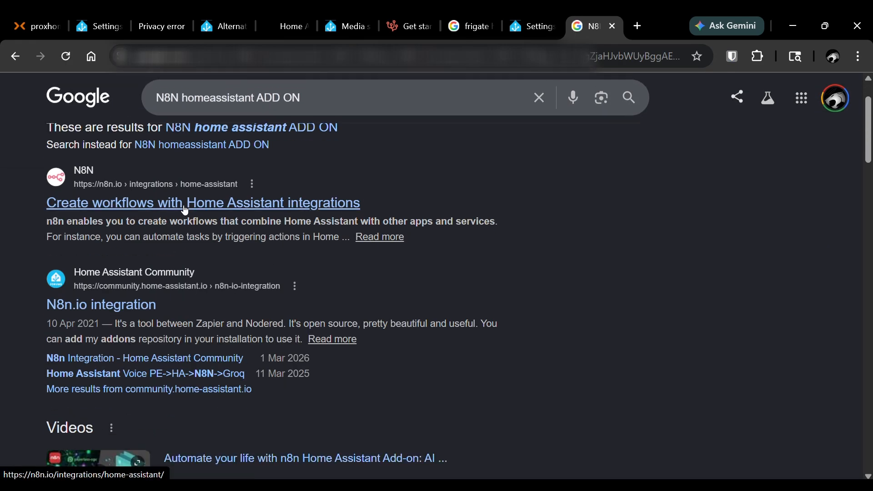
pyautogui.scroll(-6, 119, 246)
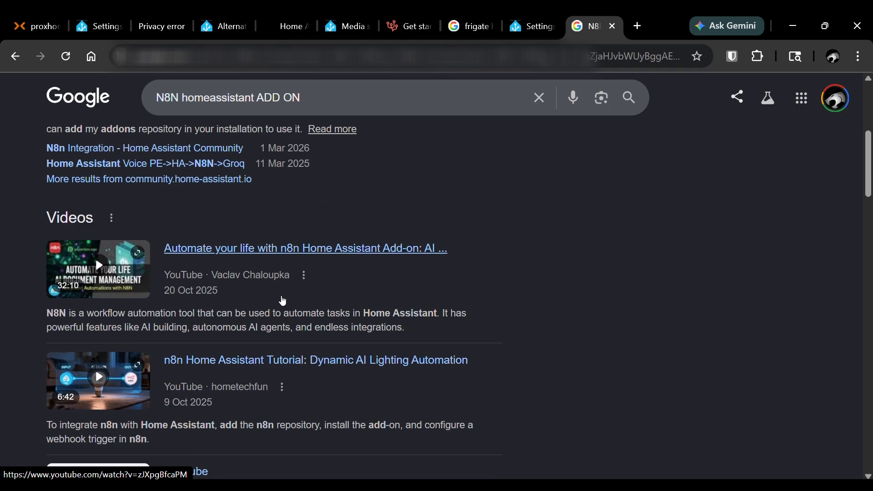
pyautogui.scroll(-10, 243, 358)
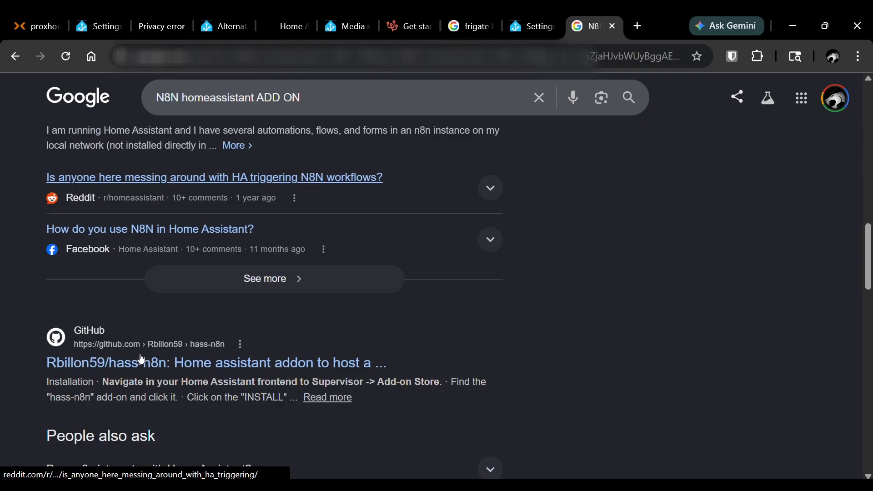
pyautogui.scroll(-6, 166, 317)
pyautogui.scroll(5, 171, 306)
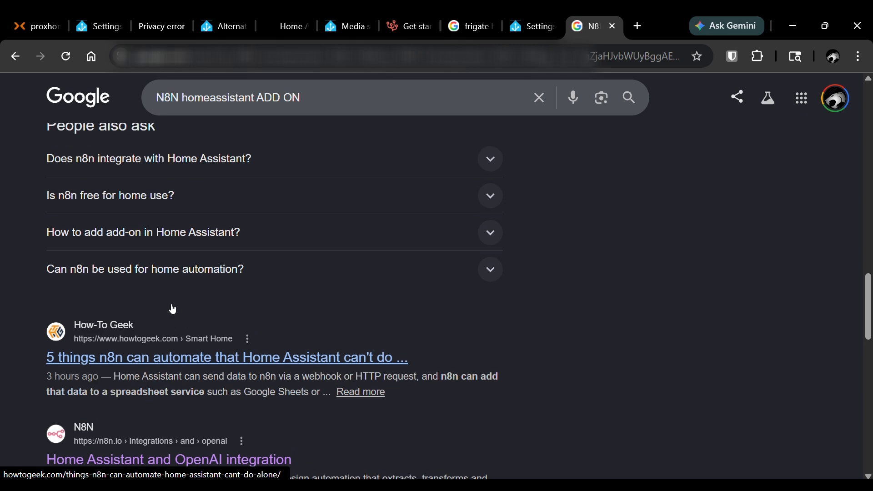
pyautogui.click(209, 235)
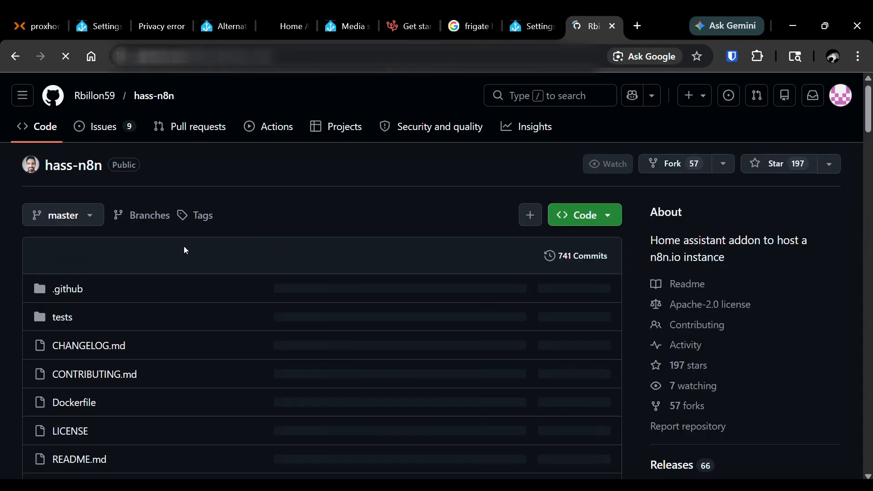
pyautogui.click(594, 218)
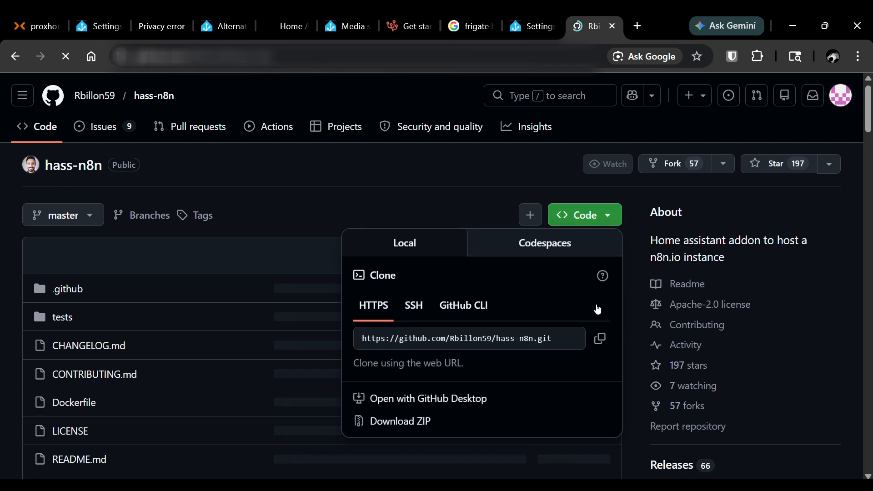
pyautogui.click(601, 339)
# - Switch to Home Assistant's settings and open the app store's list of repositories
pyautogui.click(530, 26)
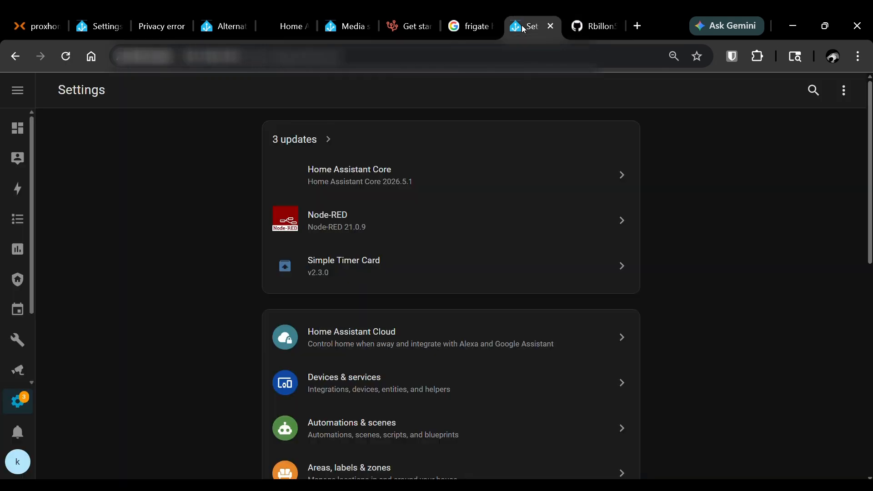
pyautogui.scroll(-5, 419, 247)
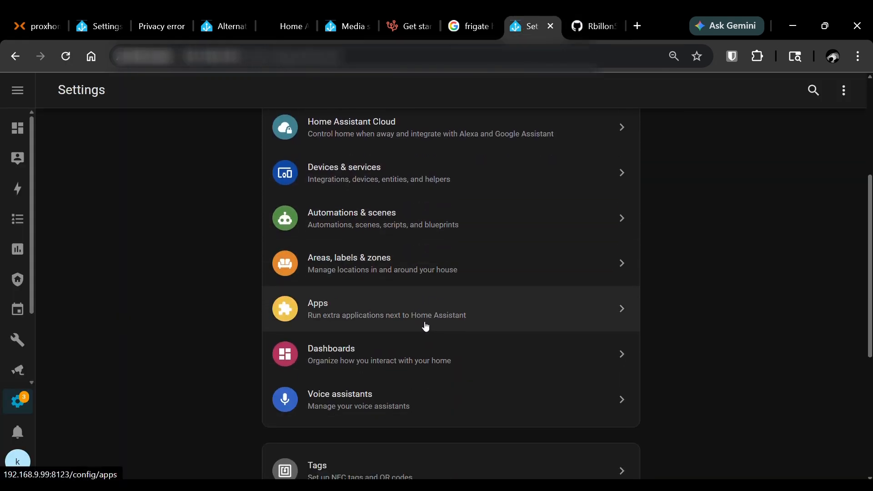
pyautogui.click(382, 315)
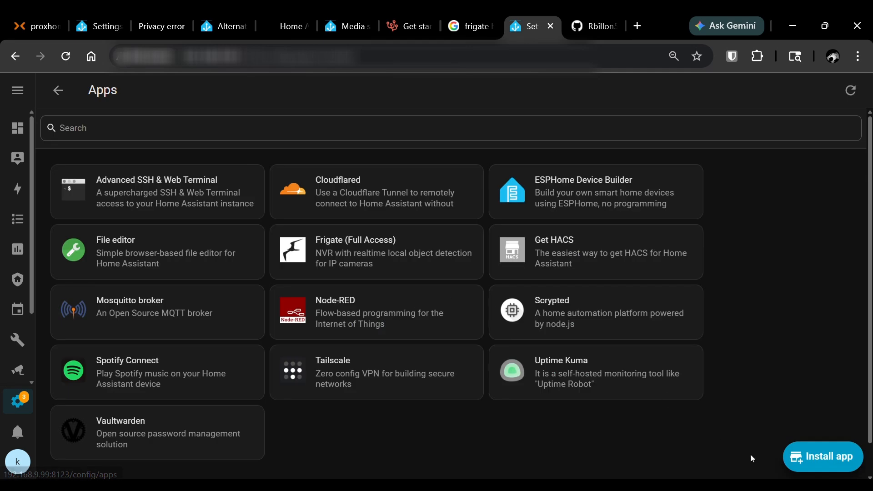
pyautogui.click(819, 456)
pyautogui.click(851, 91)
pyautogui.click(801, 145)
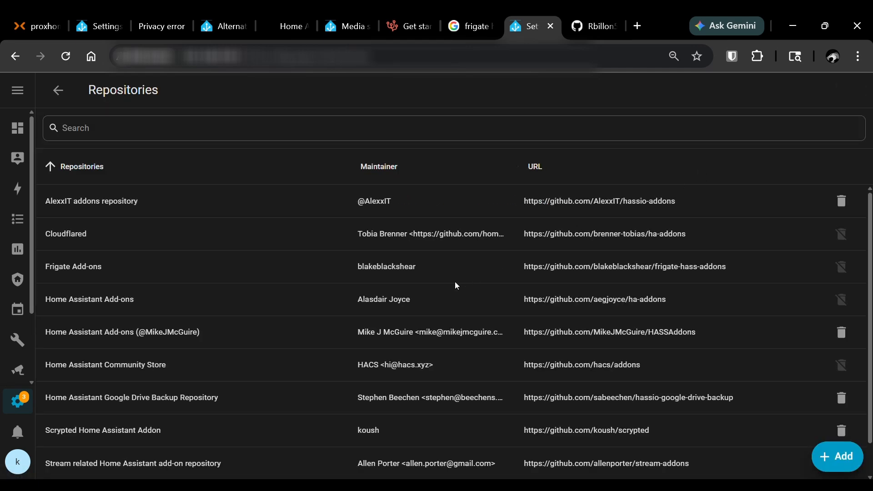
pyautogui.click(854, 456)
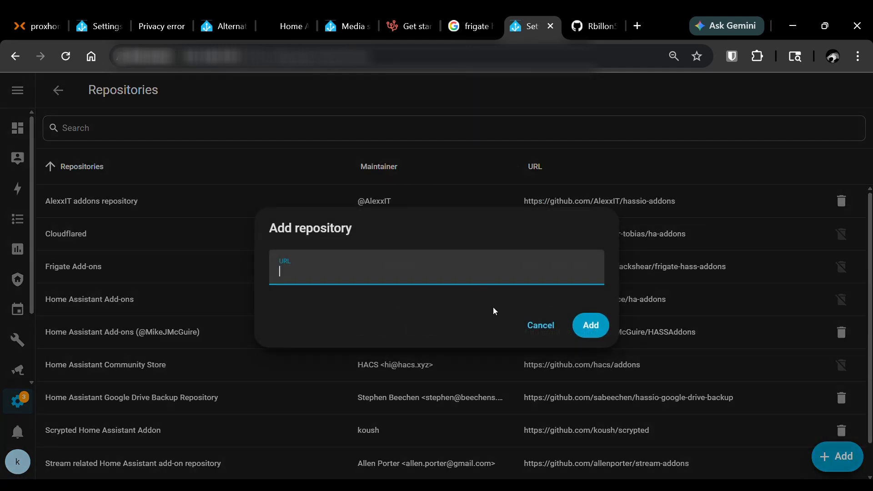
pyautogui.hotkey('ctrl', 'v')
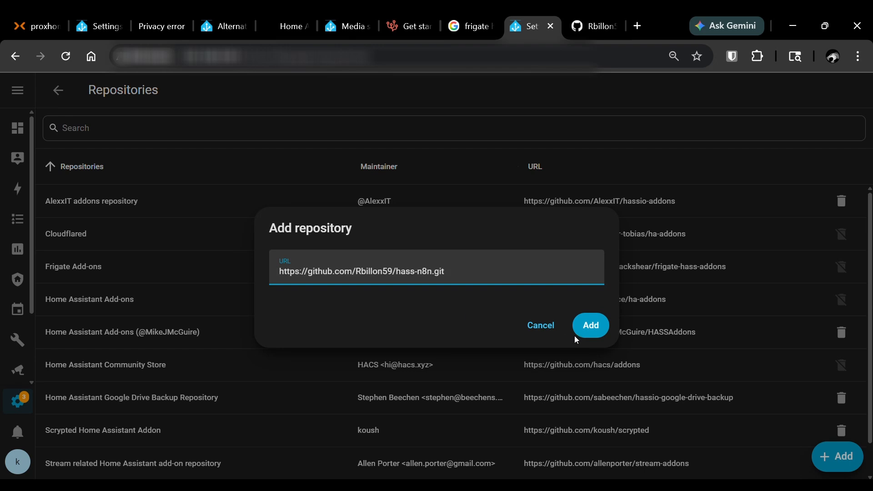
pyautogui.click(590, 327)
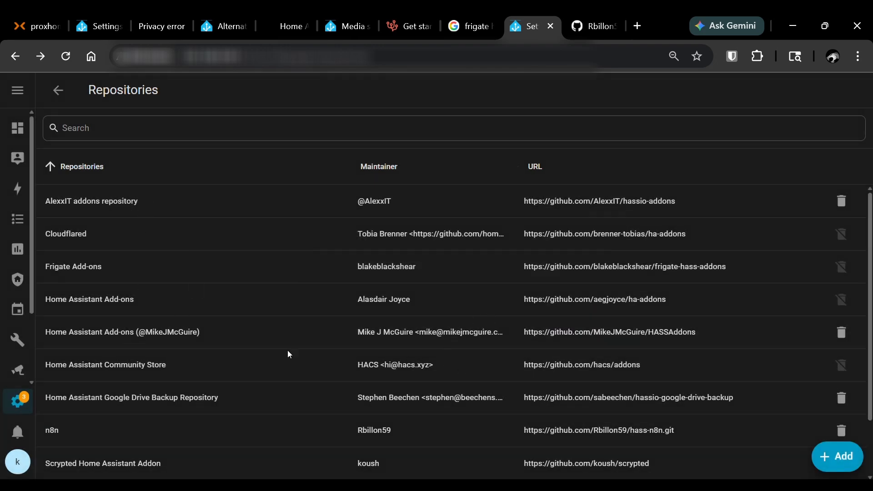
pyautogui.scroll(-2, 355, 351)
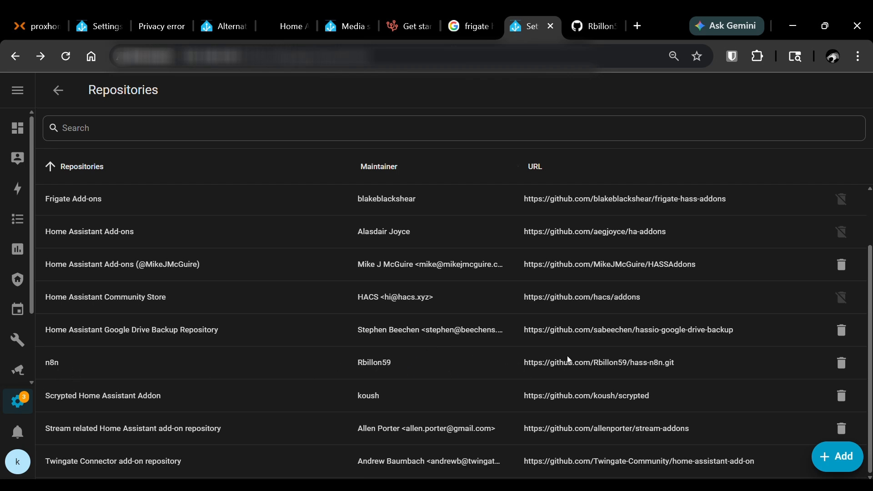
# - Search the app store for N8N and install the n8n app
pyautogui.click(57, 90)
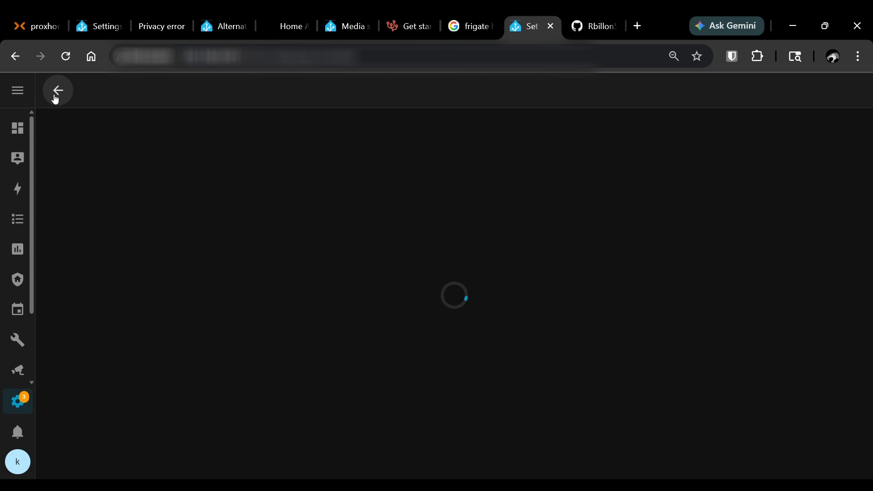
pyautogui.click(59, 128)
pyautogui.write('N8N')
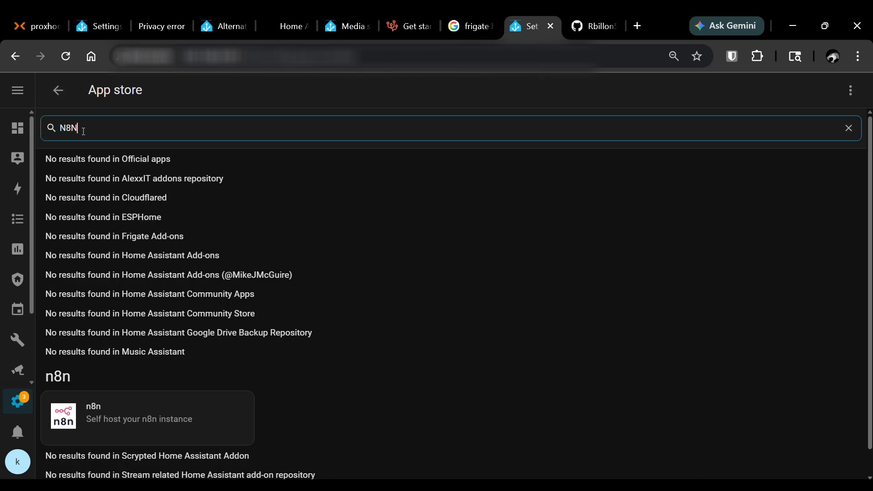
pyautogui.click(172, 426)
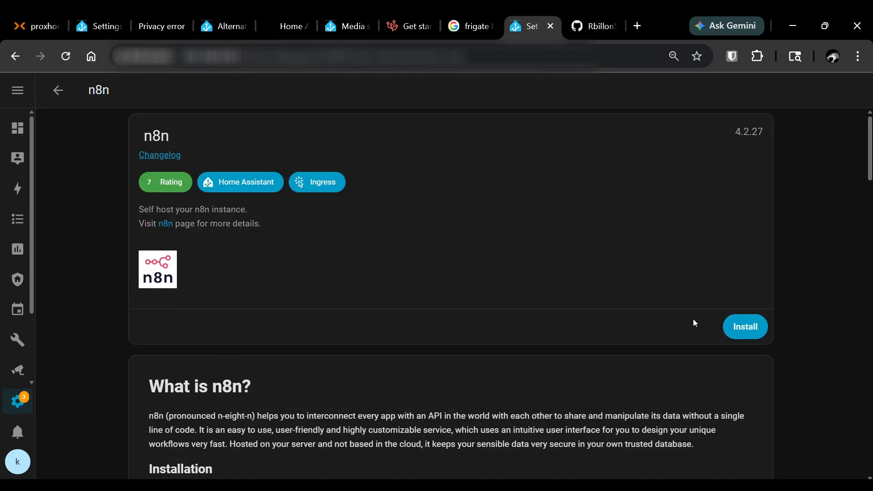
pyautogui.click(741, 330)
# - Return to the installed apps overview and look for n8n
pyautogui.click(70, 92)
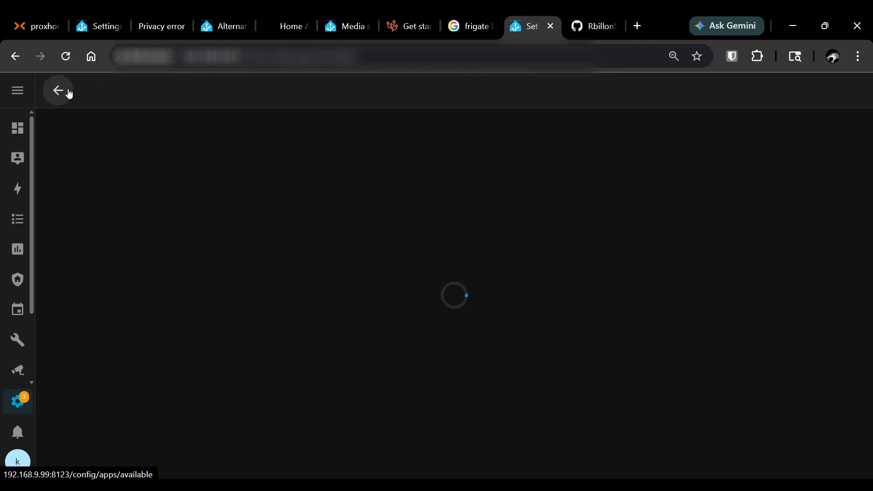
pyautogui.click(68, 91)
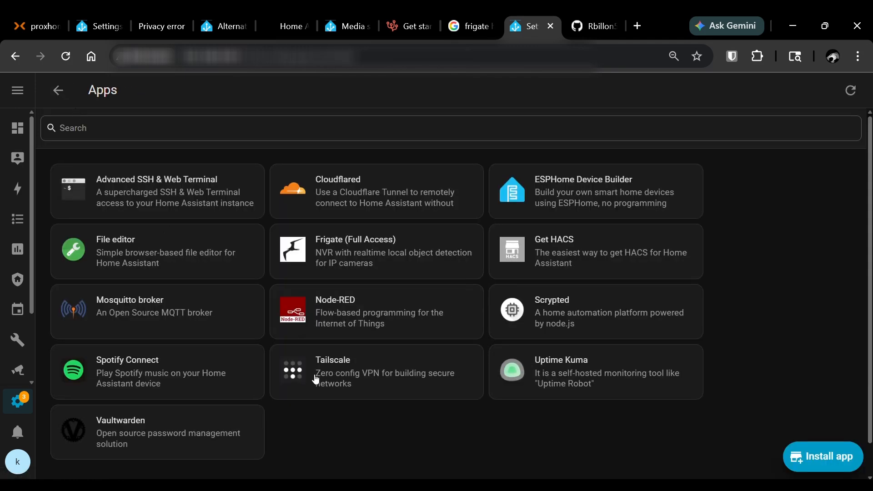
pyautogui.scroll(-2, 314, 380)
pyautogui.scroll(1, 330, 386)
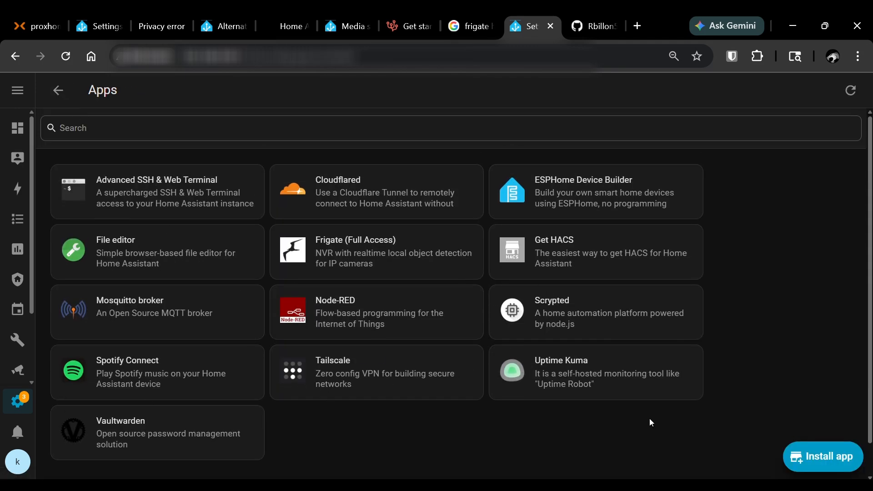
# - Find n8n in the app store again and try to install it a second time
pyautogui.click(849, 444)
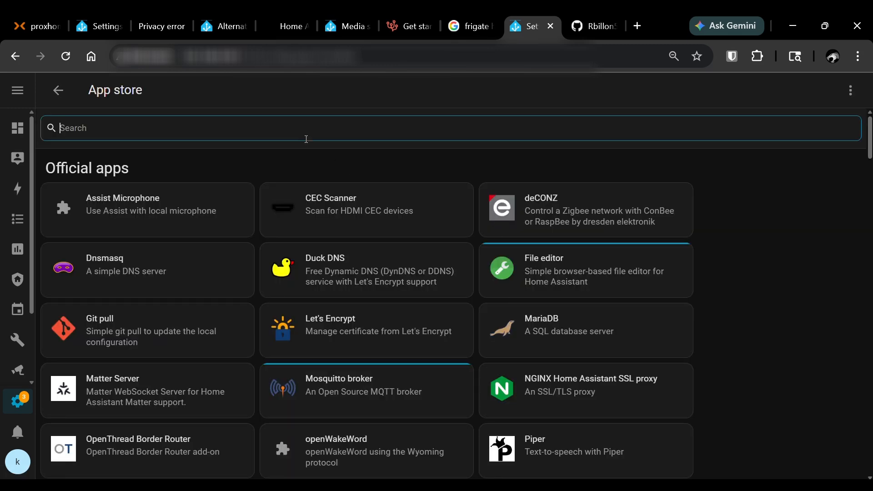
pyautogui.write('N8N')
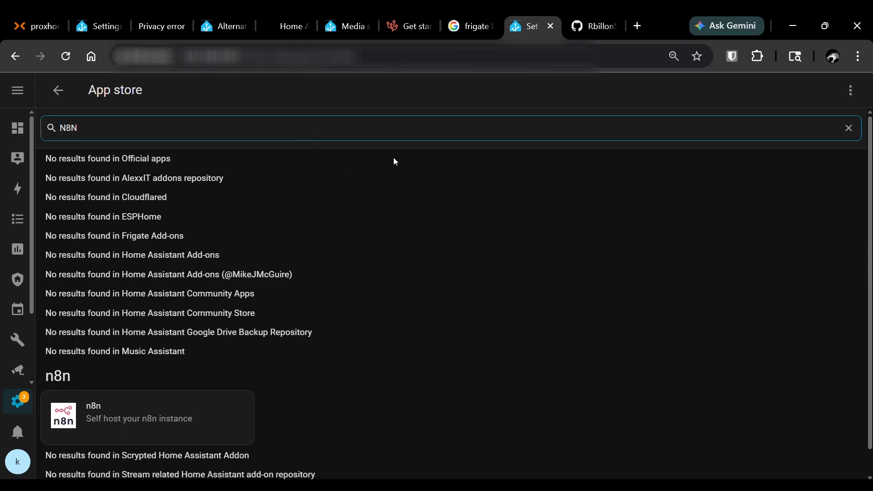
pyautogui.scroll(-1, 234, 295)
pyautogui.click(173, 386)
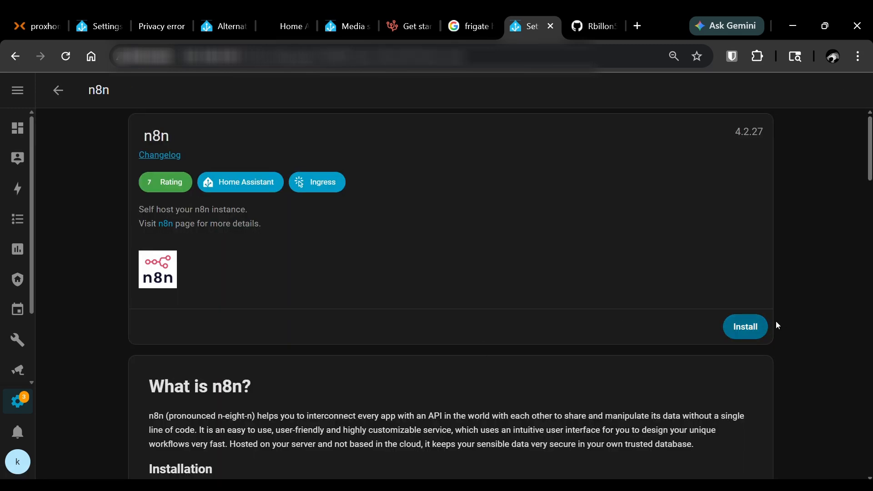
pyautogui.click(751, 329)
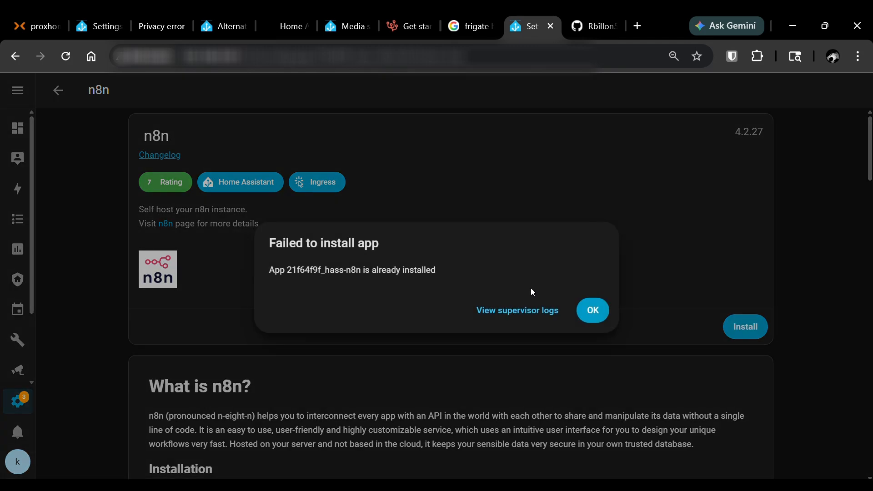
pyautogui.click(593, 311)
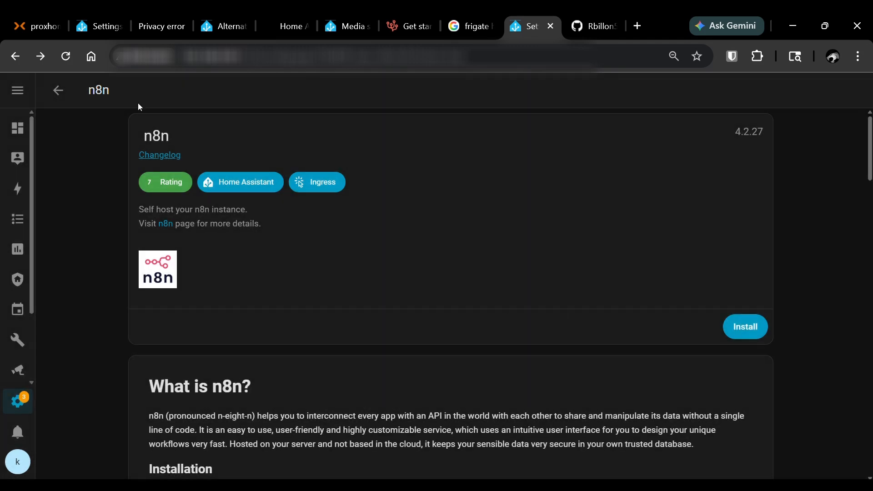
# - Check the installed apps for the n8n entry, then reopen the Apps page from the main settings
pyautogui.click(53, 93)
pyautogui.click(54, 91)
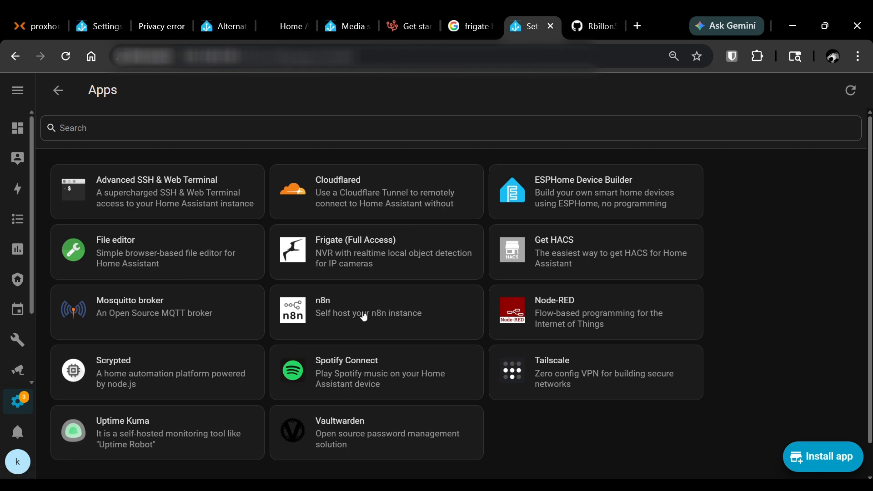
pyautogui.scroll(-1, 250, 369)
pyautogui.scroll(1, 332, 323)
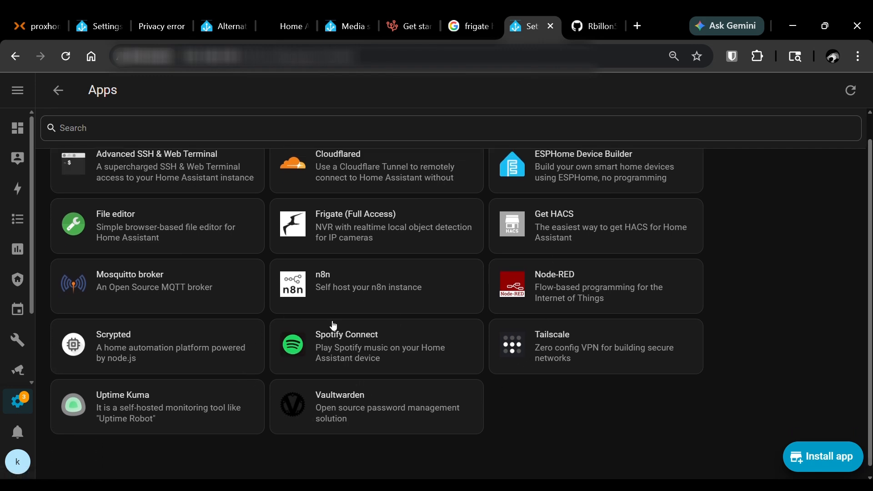
pyautogui.click(15, 401)
pyautogui.scroll(-3, 352, 409)
pyautogui.click(362, 388)
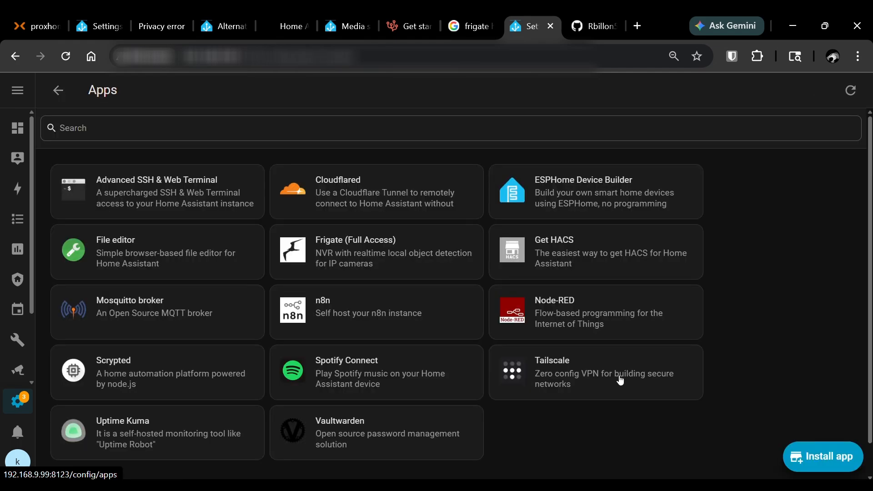
# - Enable Watchdog and Auto update for the installed n8n app and start it
pyautogui.click(359, 298)
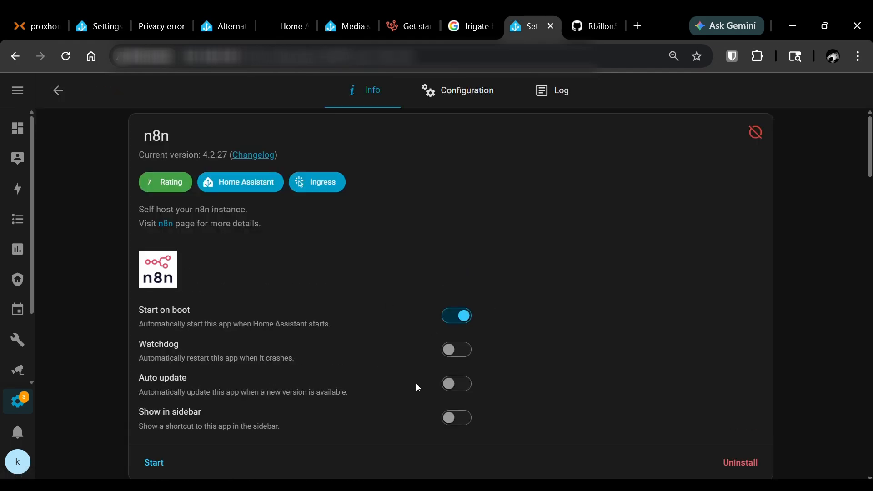
pyautogui.click(459, 355)
pyautogui.click(460, 385)
pyautogui.scroll(-3, 367, 408)
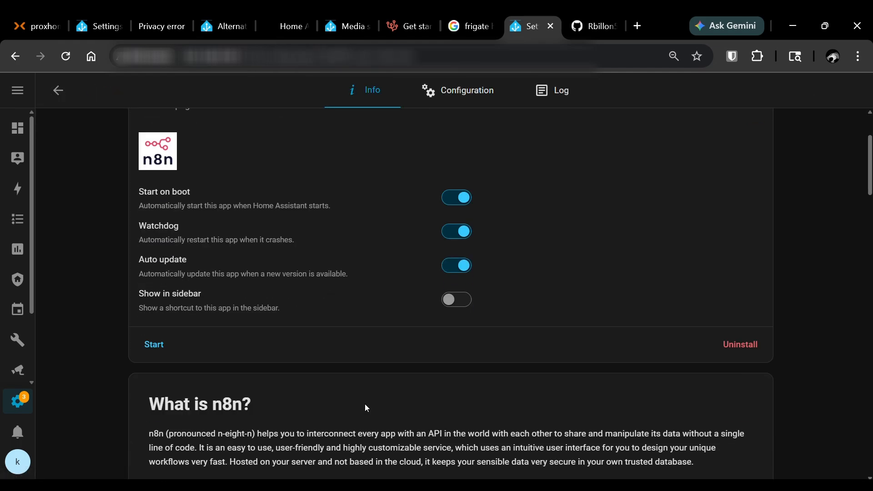
pyautogui.click(154, 322)
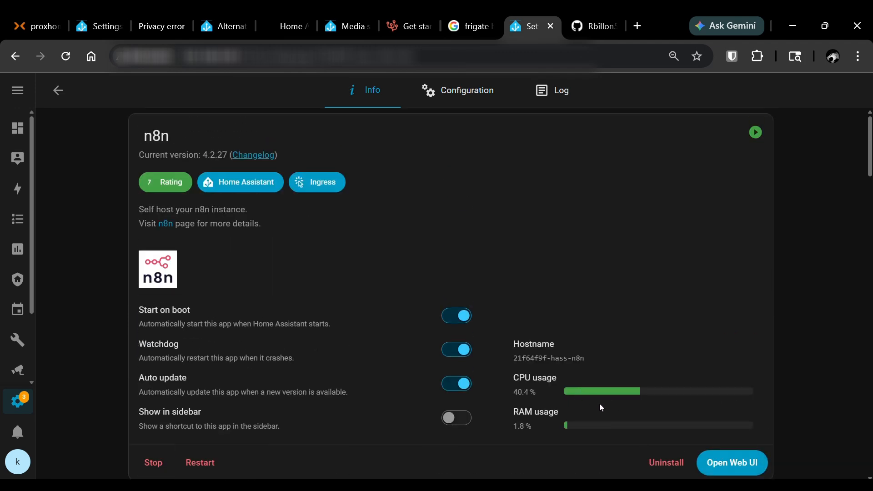
# - Try opening the n8n web interface, then go back and examine the n8n app's log for its startup progress
pyautogui.click(742, 462)
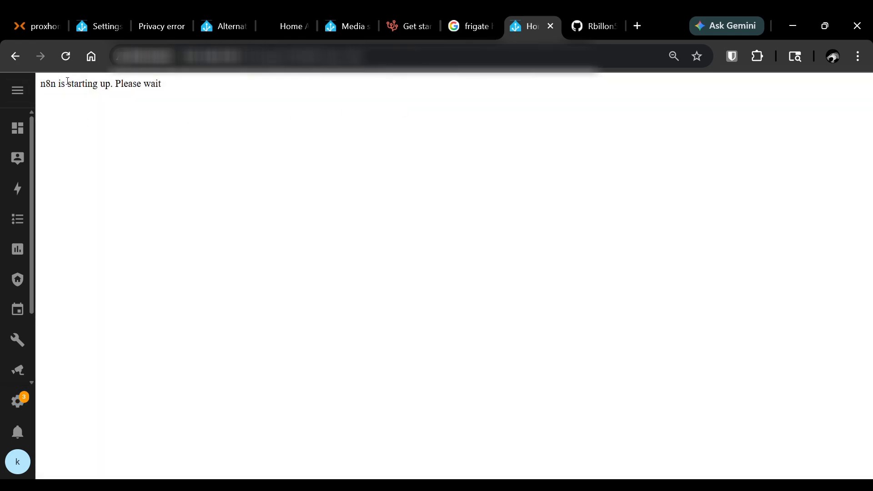
pyautogui.click(15, 56)
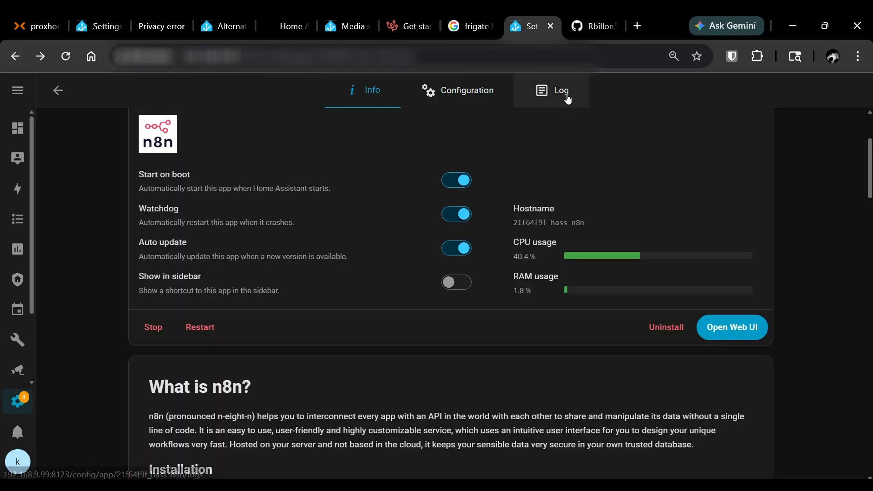
pyautogui.click(568, 99)
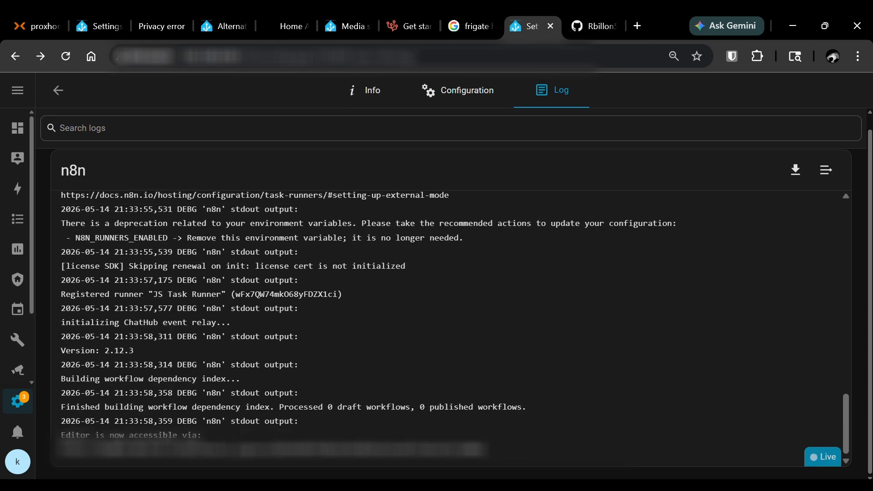
pyautogui.scroll(5, 453, 432)
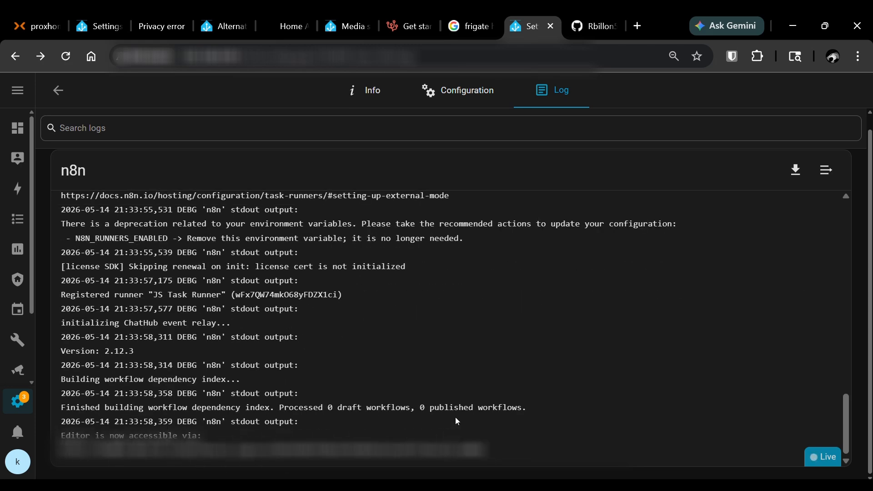
pyautogui.scroll(2, 459, 412)
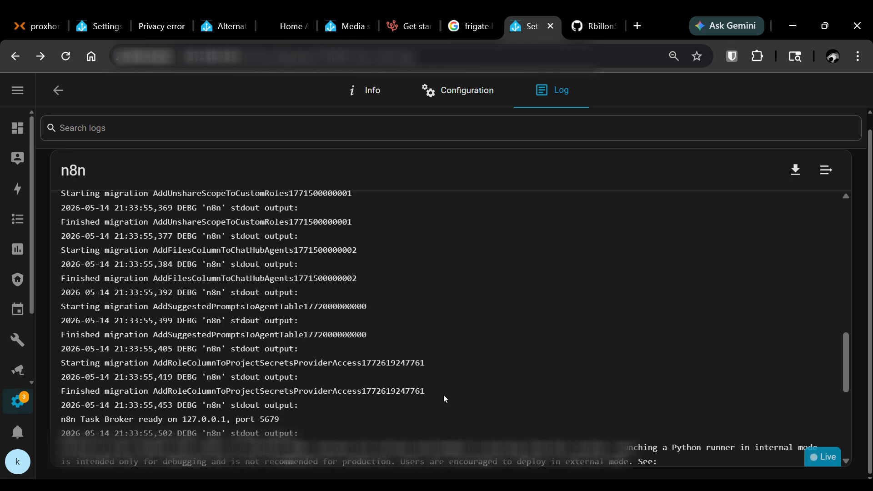
pyautogui.scroll(-7, 445, 398)
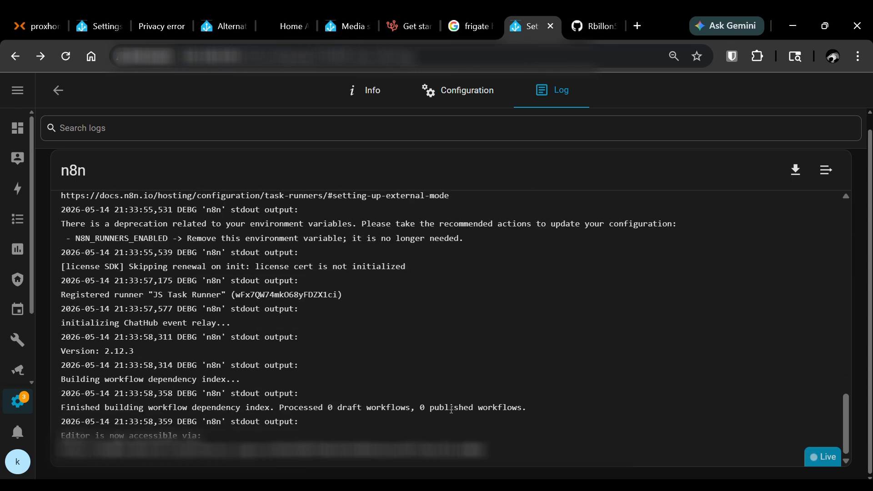
pyautogui.scroll(7, 450, 409)
pyautogui.scroll(-7, 451, 410)
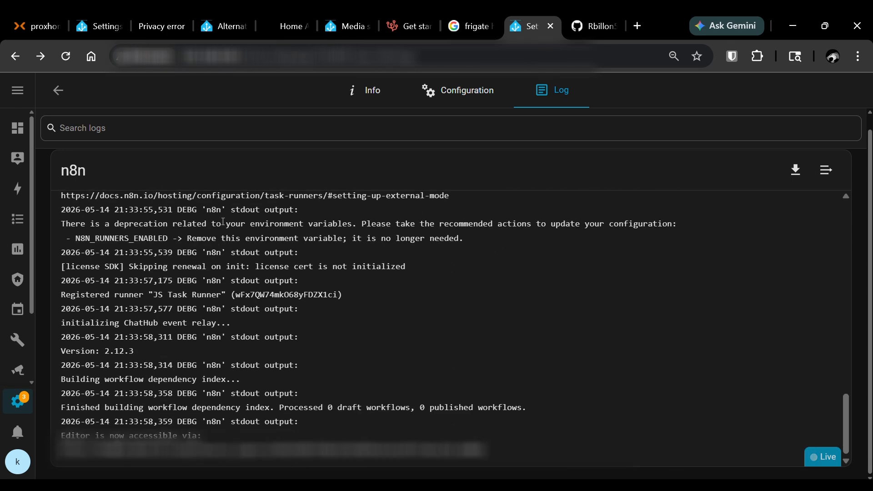
# - Reopen the n8n app from the installed apps overview and launch its web interface
pyautogui.click(59, 94)
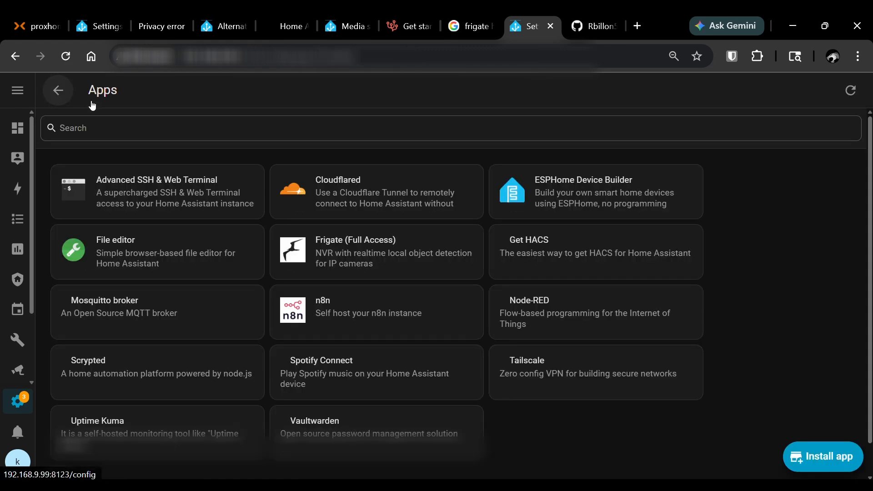
pyautogui.click(337, 319)
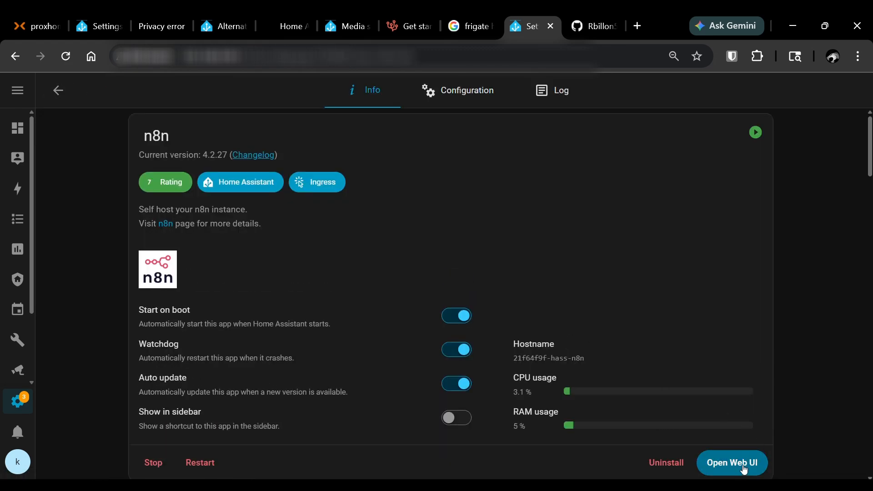
pyautogui.click(743, 471)
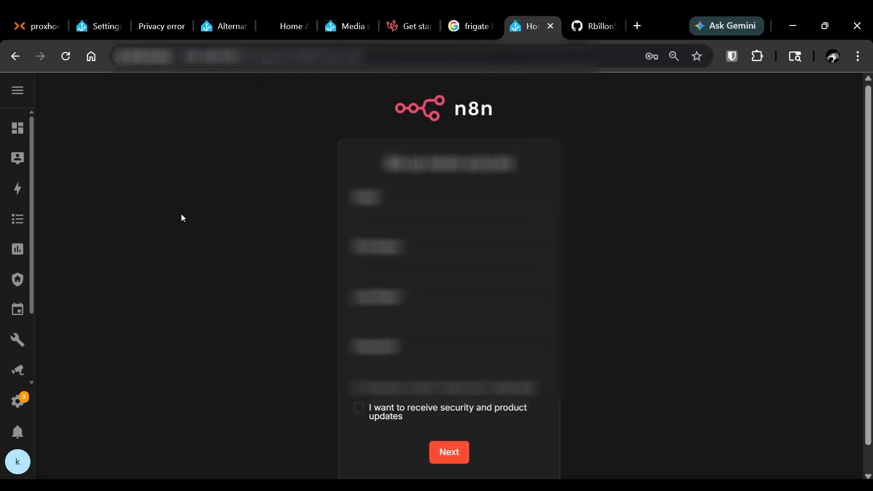
# - Fill in the e-mail and name fields of the n8n account setup form and try to supply the account password through the security prompt
pyautogui.click(429, 214)
pyautogui.click(453, 256)
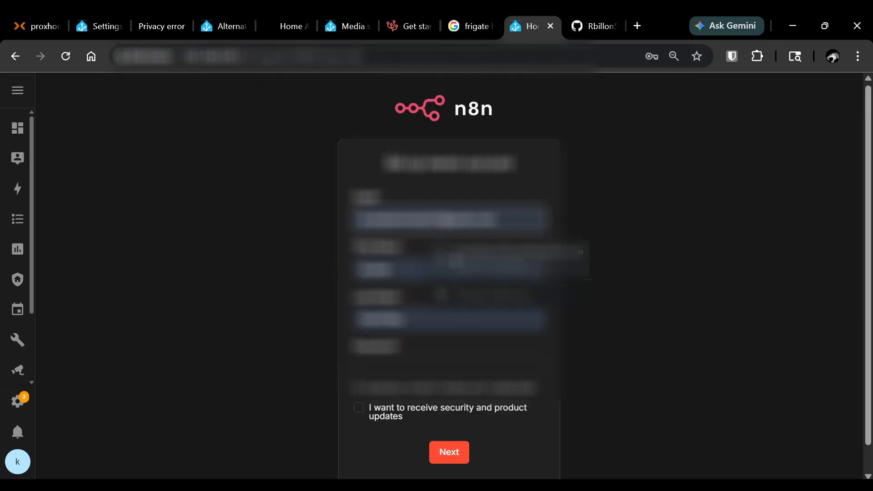
pyautogui.click(417, 364)
pyautogui.click(468, 283)
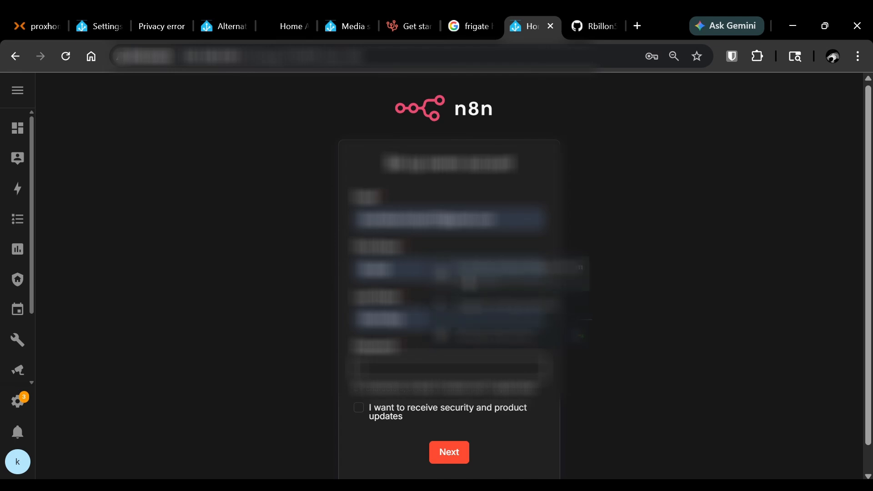
pyautogui.write('•••')
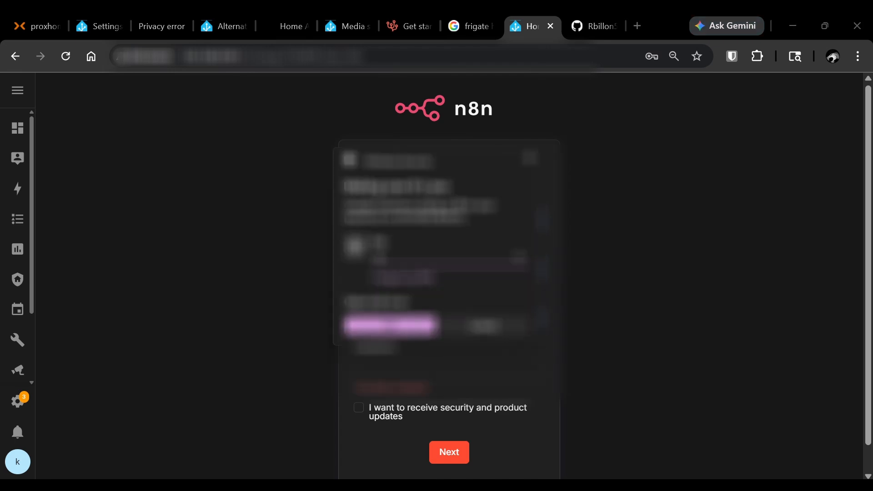
pyautogui.write('•••')
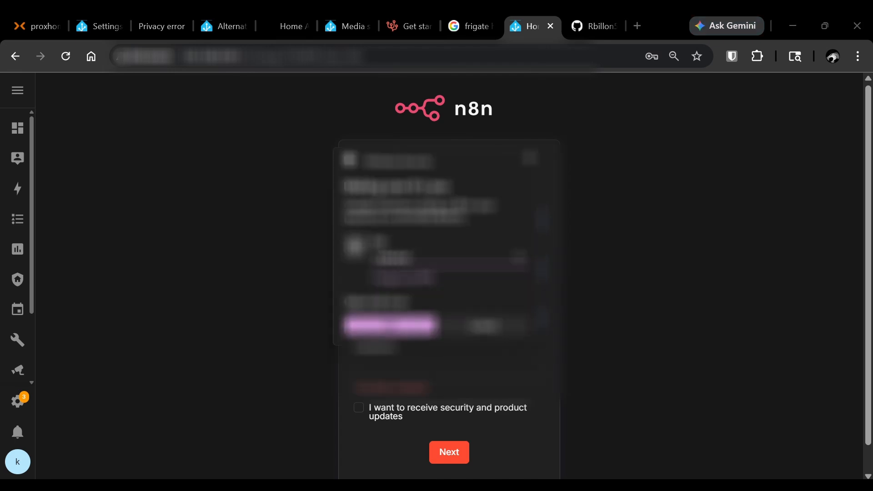
pyautogui.click(416, 331)
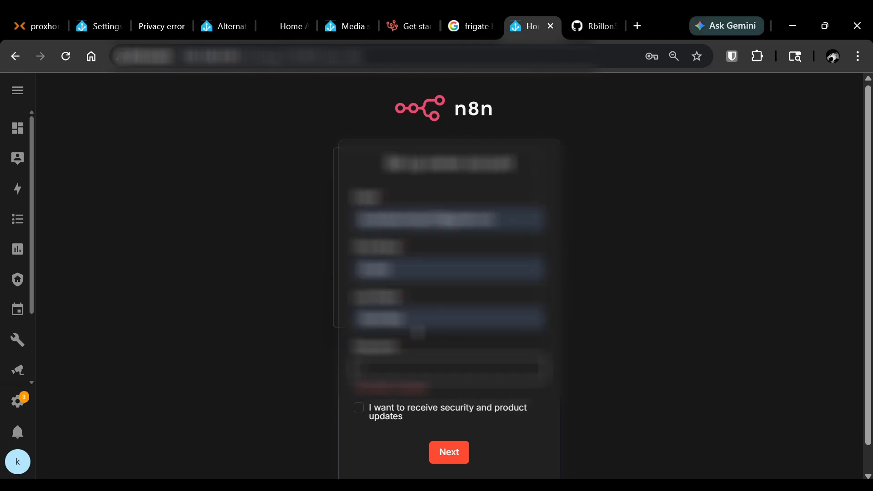
# - Fill in the account password through the security prompt and submit the n8n account setup form, dismissing the saved-password warning
pyautogui.write('••••')
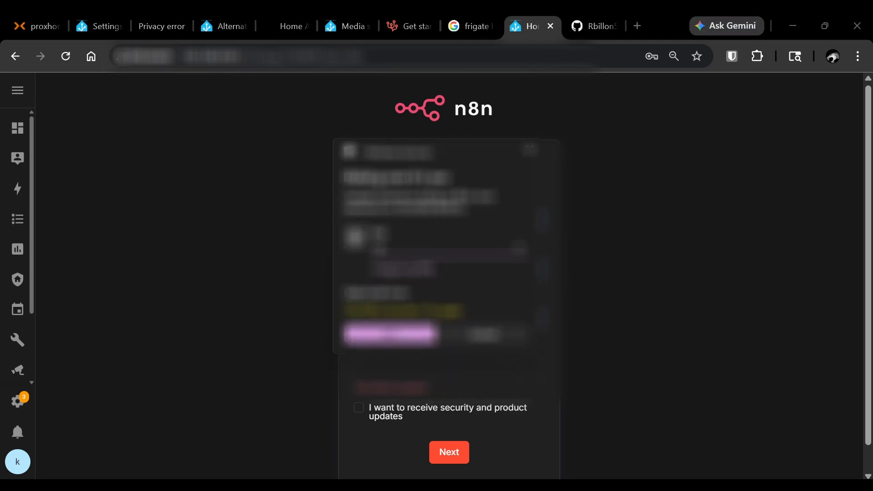
pyautogui.write('••')
pyautogui.click(404, 332)
pyautogui.write('••••')
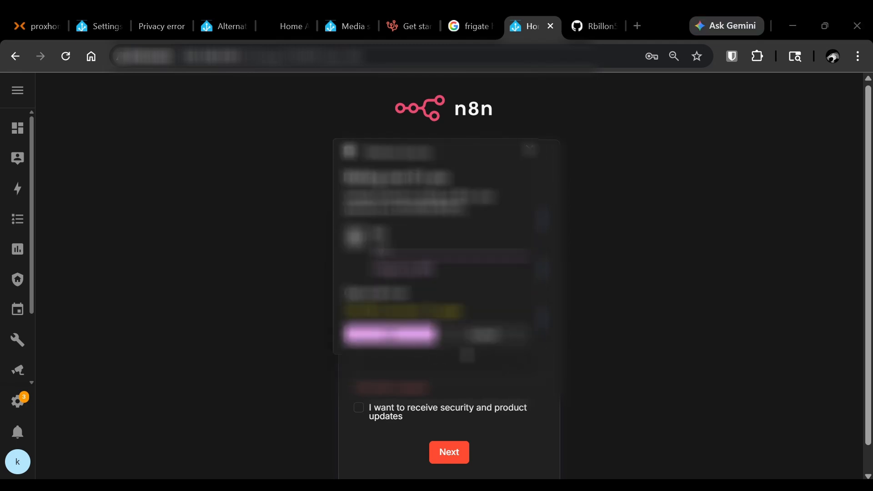
pyautogui.press('capslock')
pyautogui.write('••••••')
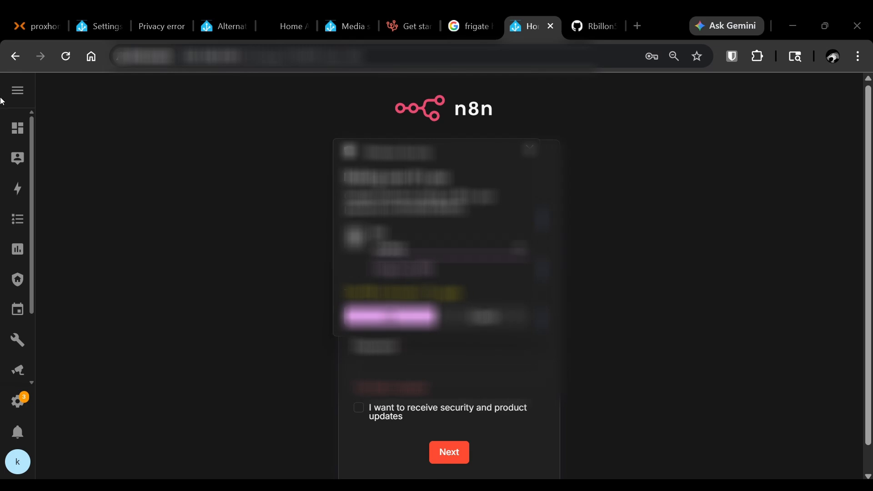
pyautogui.press('Return')
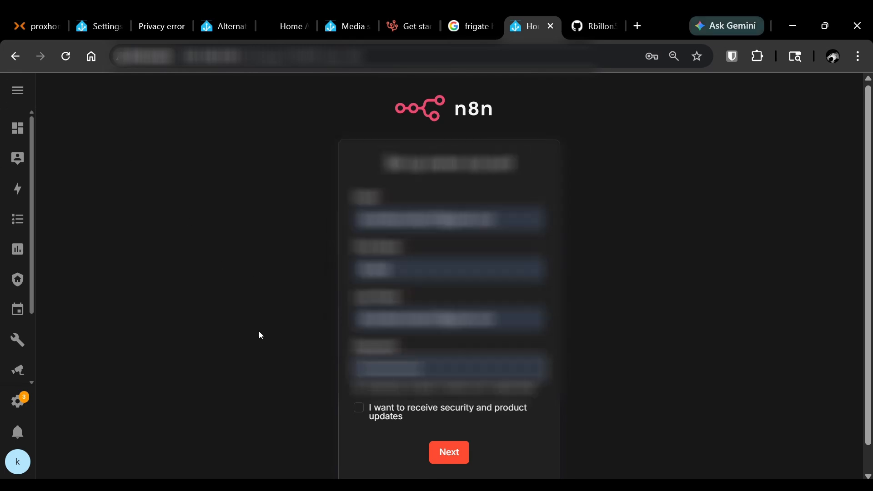
pyautogui.click(453, 462)
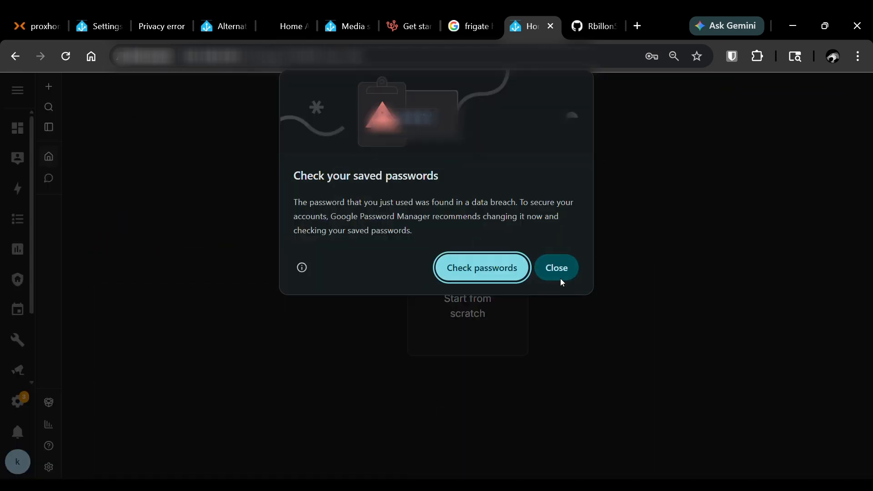
pyautogui.click(559, 277)
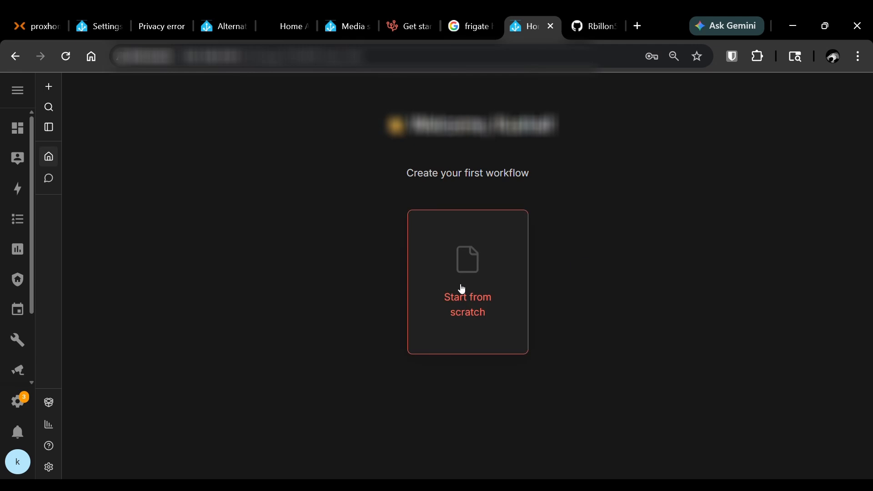
# - Start a new workflow from scratch and search the first-step nodes for "ai"
pyautogui.click(460, 297)
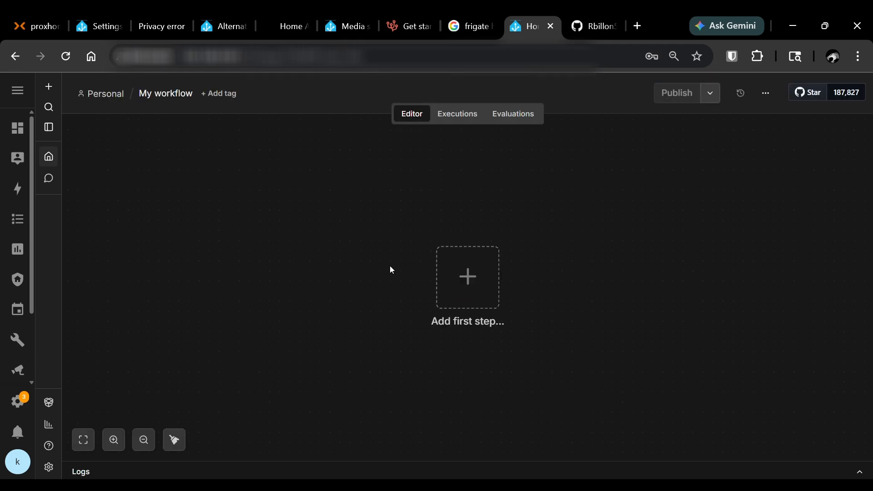
pyautogui.click(452, 298)
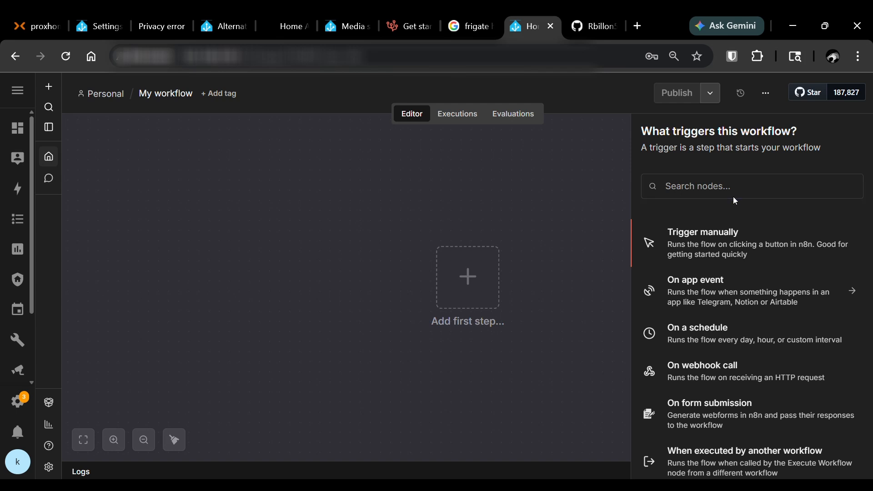
pyautogui.click(727, 186)
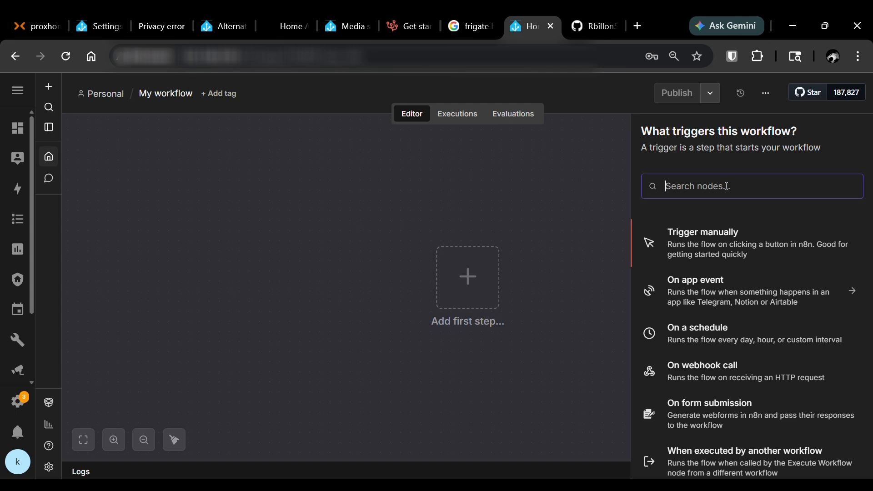
pyautogui.write('ai')
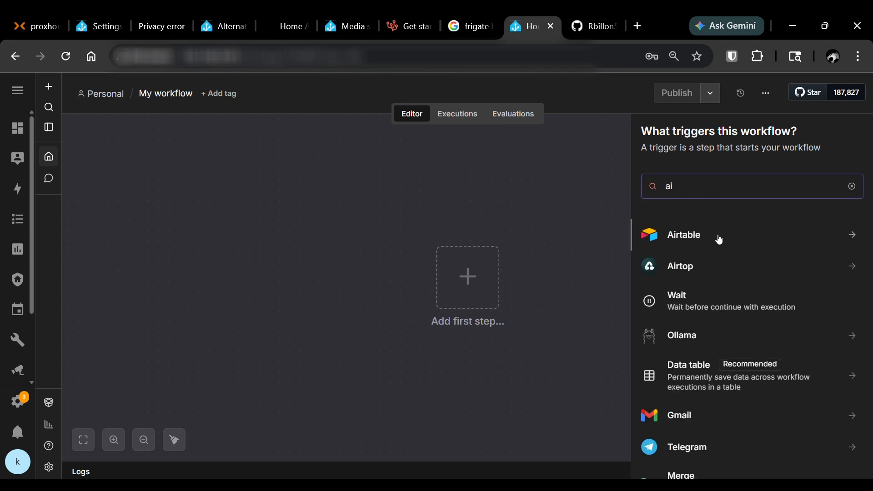
pyautogui.scroll(-6, 719, 264)
pyautogui.scroll(6, 724, 296)
pyautogui.scroll(-3, 725, 304)
pyautogui.scroll(2, 711, 265)
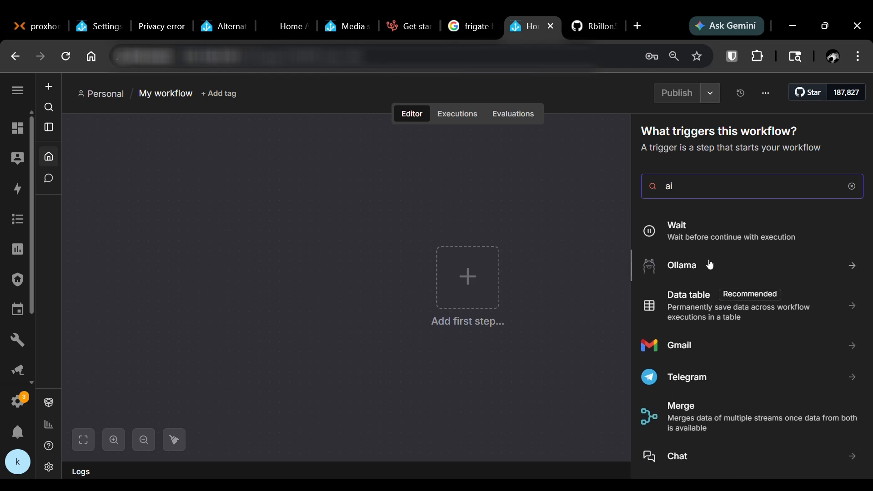
# - Add Ollama's On a Schedule trigger to the workflow, leaving the Schedule Trigger parameters at their defaults
pyautogui.click(692, 273)
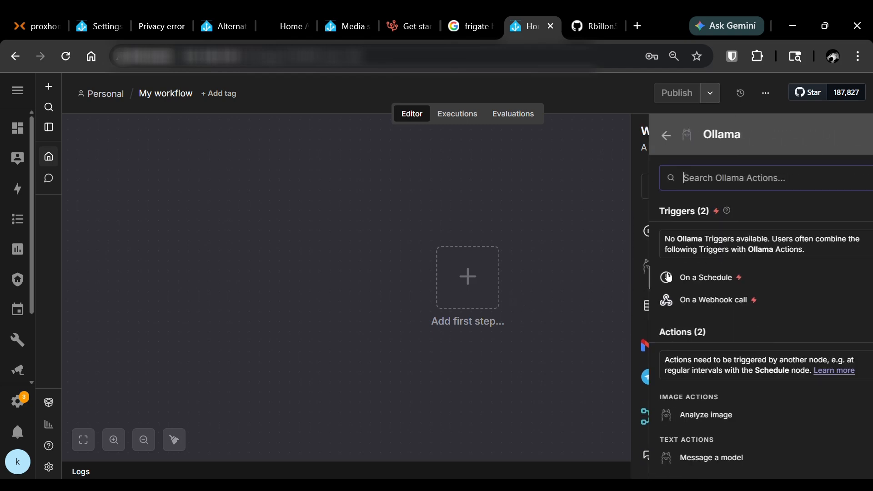
pyautogui.click(668, 279)
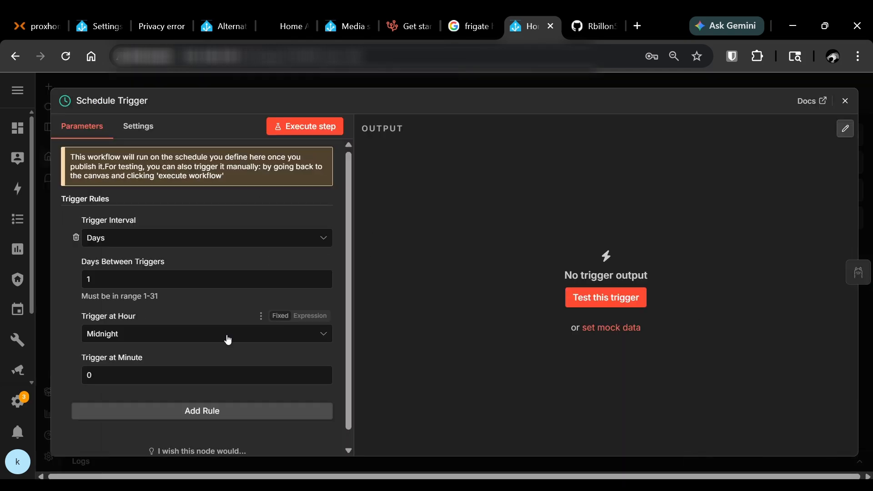
pyautogui.scroll(-1, 227, 341)
pyautogui.click(846, 100)
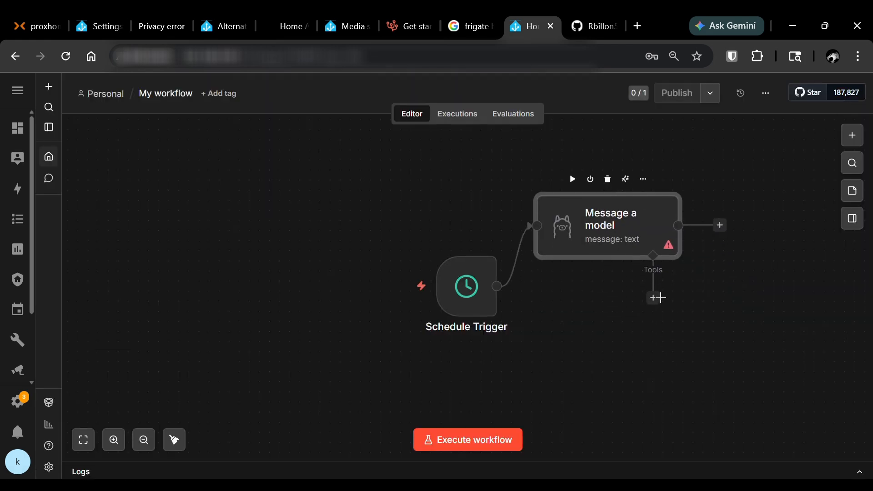
# - Attach an AI Agent Tool to the Tools connector of the Message a model node, keeping its default parameters
pyautogui.click(653, 299)
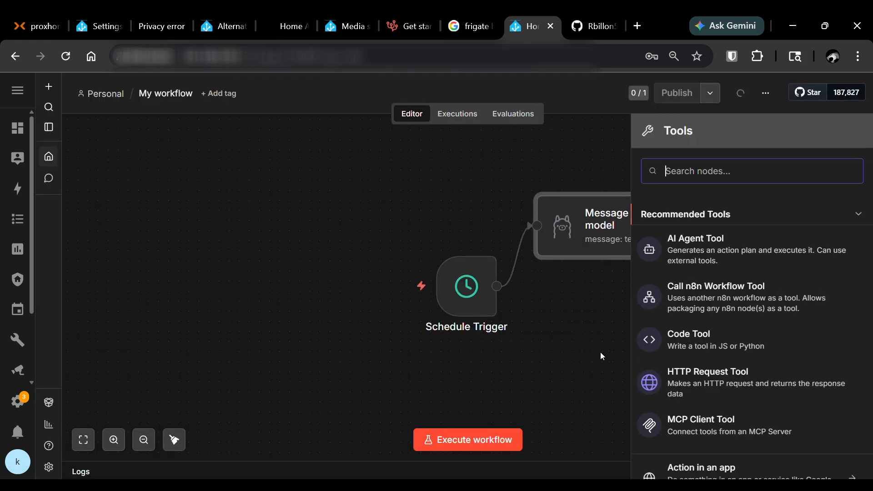
pyautogui.click(724, 248)
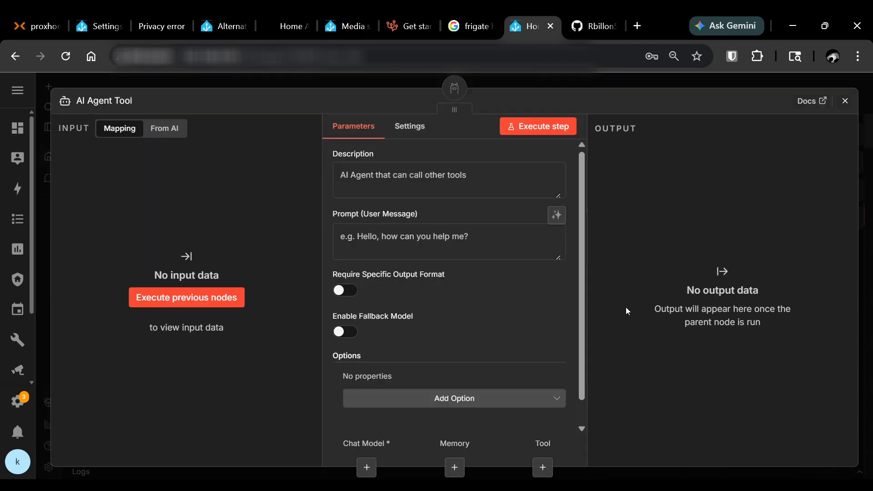
pyautogui.click(169, 134)
pyautogui.click(120, 128)
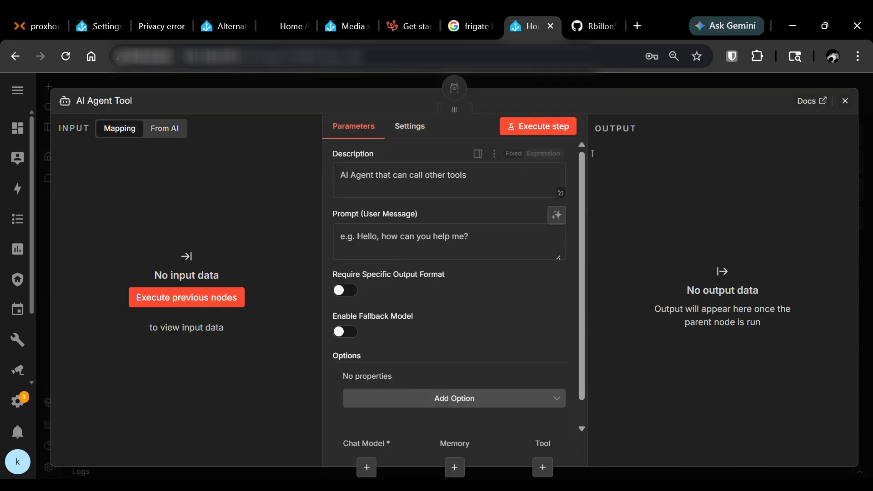
pyautogui.click(846, 100)
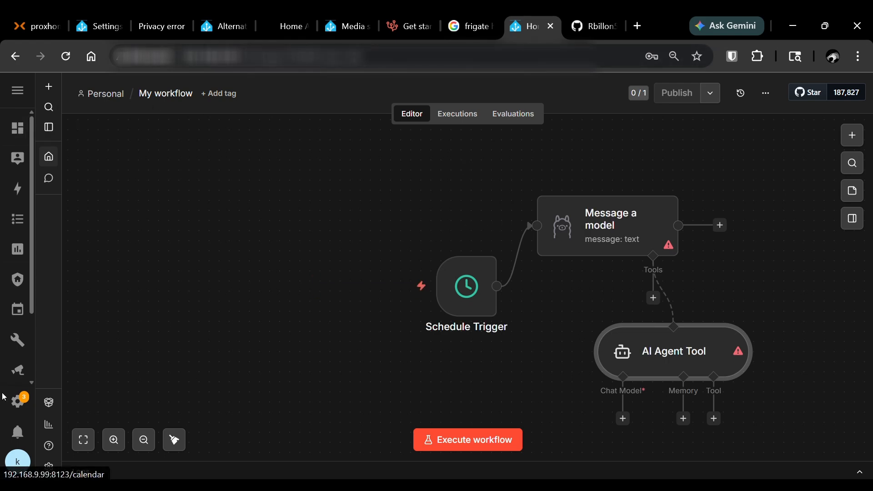
# - Leave the workflow editor for the Home Assistant settings and look through the list of settings categories
pyautogui.click(17, 402)
pyautogui.scroll(-6, 390, 370)
pyautogui.scroll(4, 392, 357)
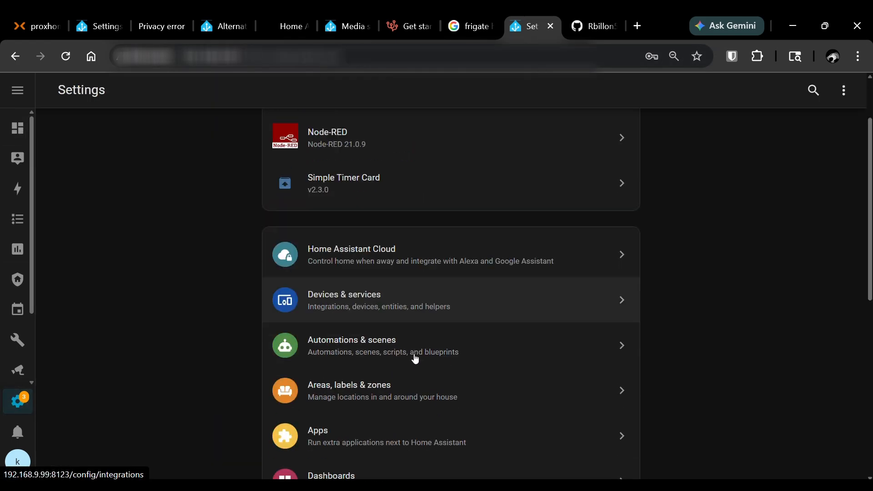
pyautogui.scroll(-7, 414, 359)
pyautogui.scroll(3, 433, 336)
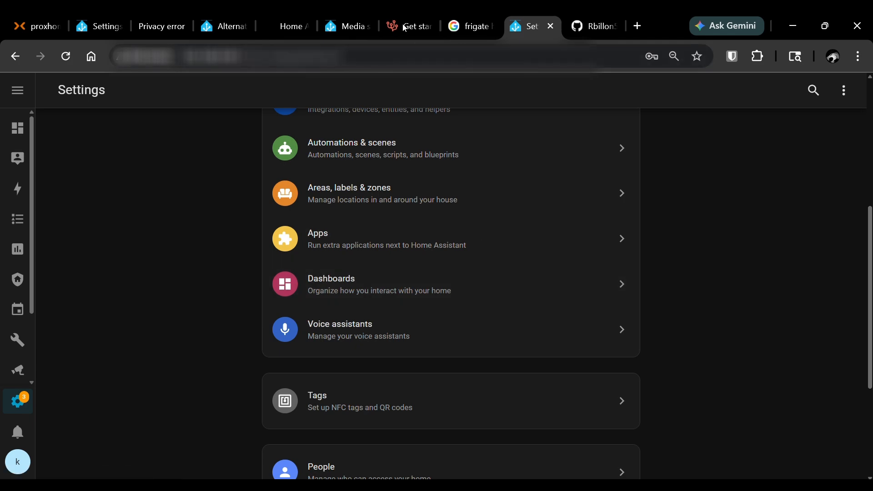